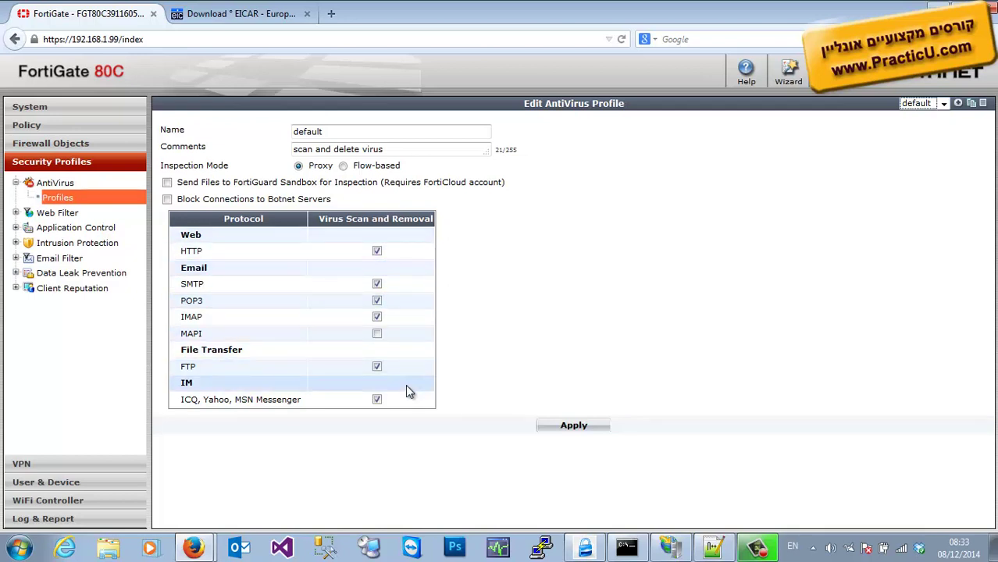
# - Turn HTTP virus scan and removal off and back on in the default antivirus profile
pyautogui.click(377, 252)
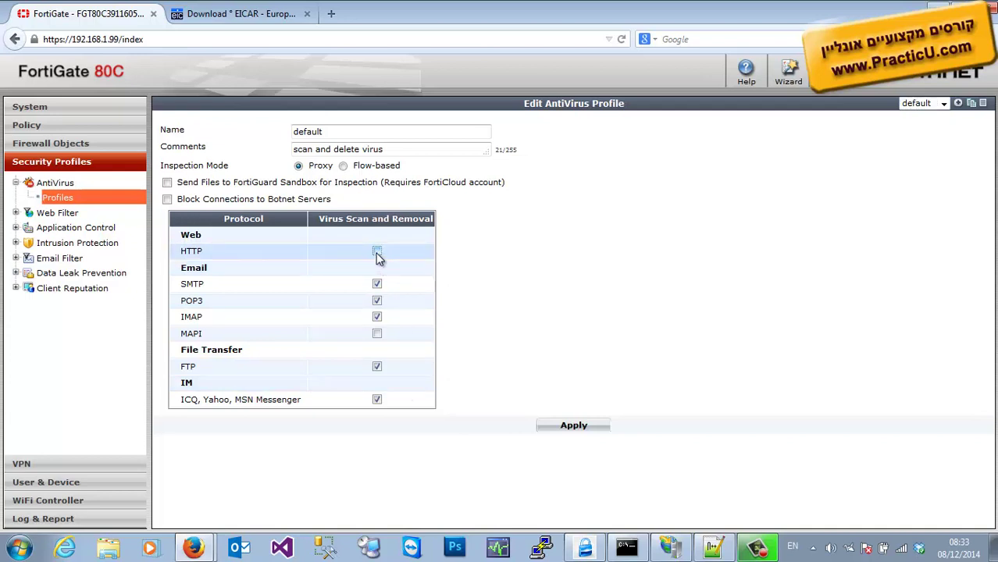
pyautogui.click(377, 252)
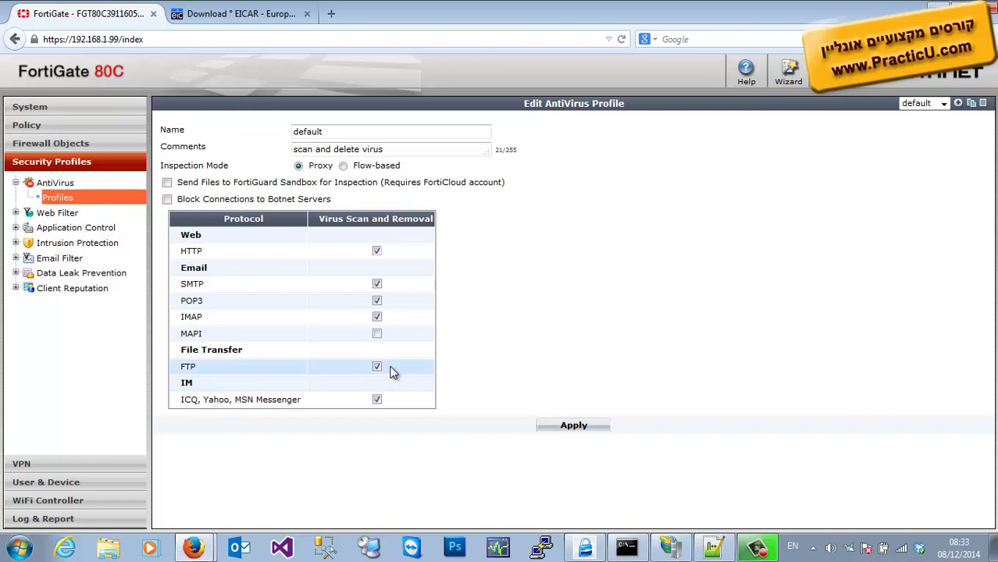
# - View the firewall policy list and open the default proxy options
pyautogui.click(27, 126)
pyautogui.click(53, 177)
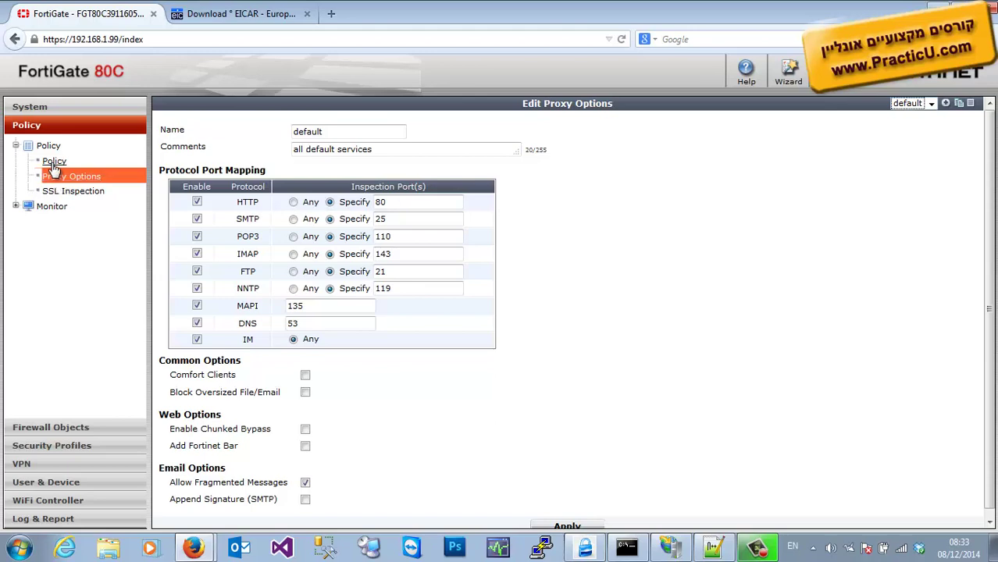
pyautogui.click(53, 161)
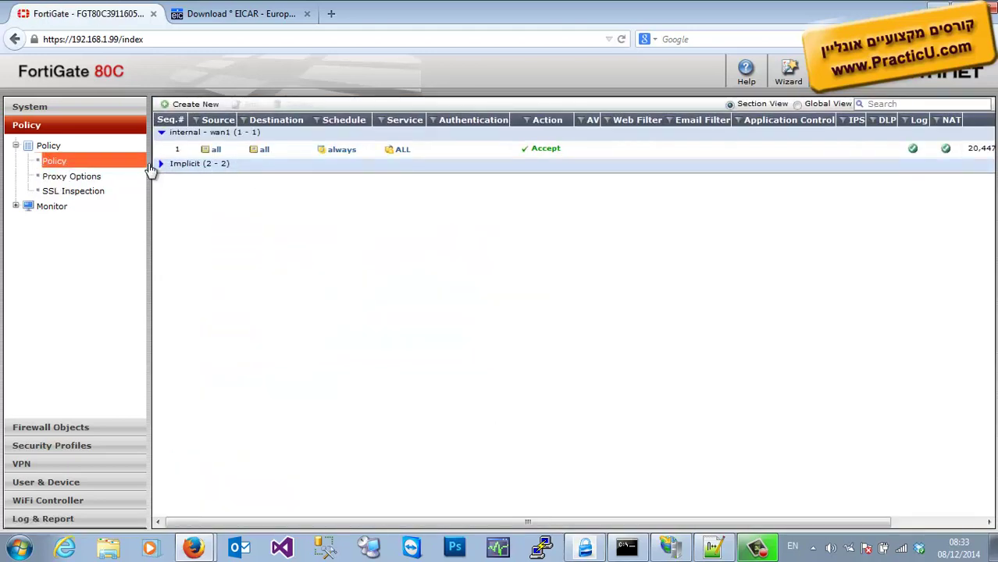
pyautogui.click(72, 178)
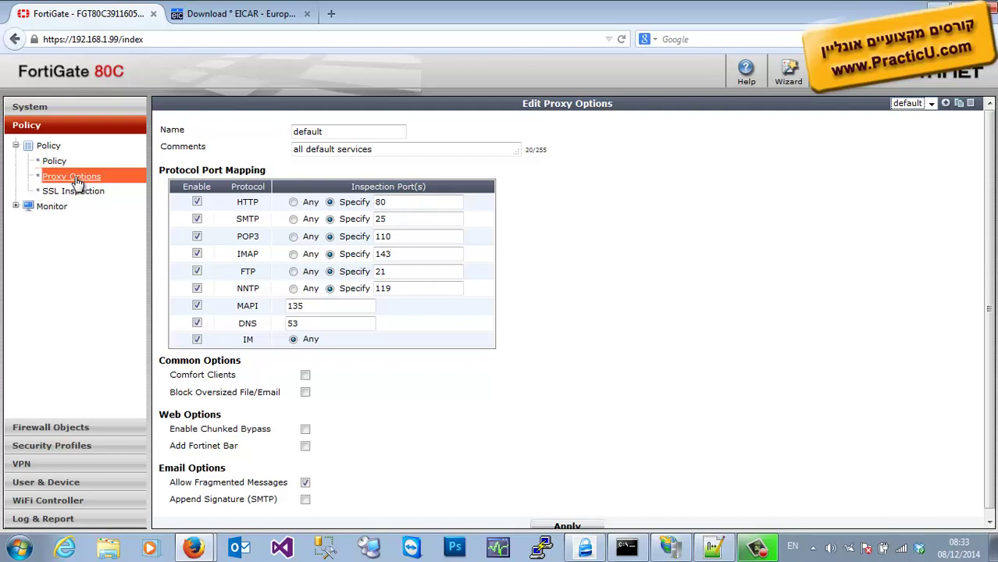
# - In the default proxy options, block oversized files and emails with a 15 MB threshold and enable Comfort Clients
pyautogui.click(306, 394)
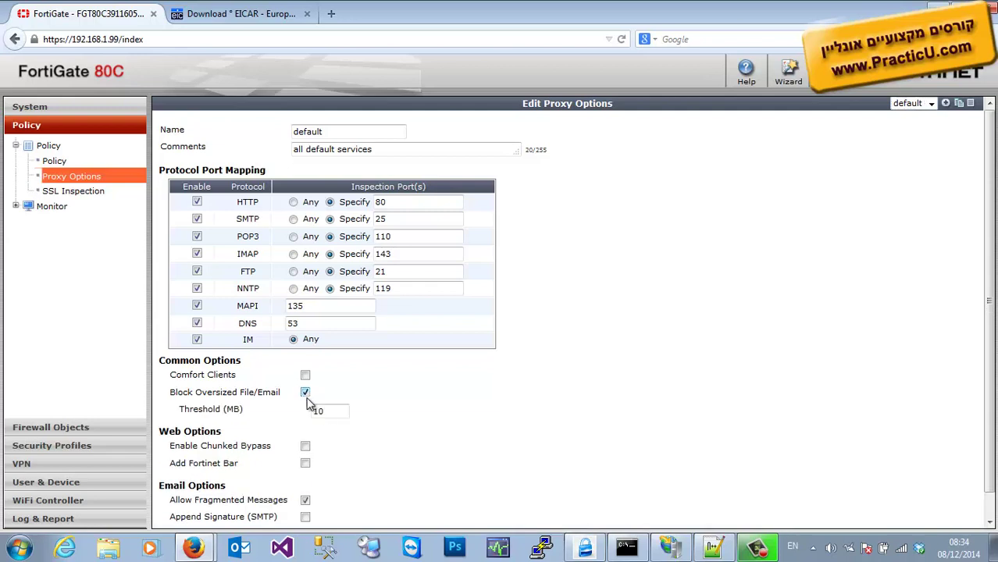
pyautogui.doubleClick(317, 412)
pyautogui.click(306, 394)
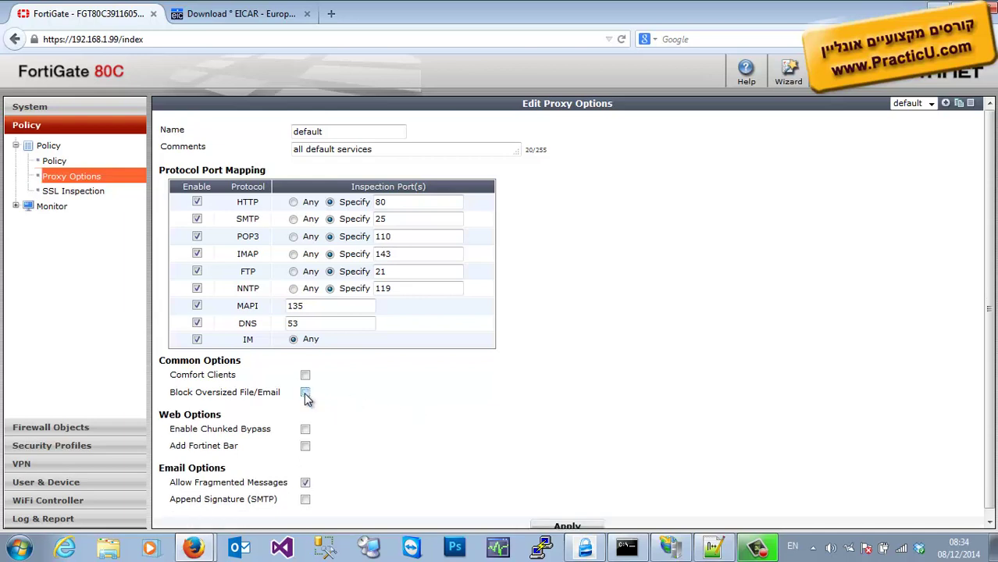
pyautogui.click(305, 393)
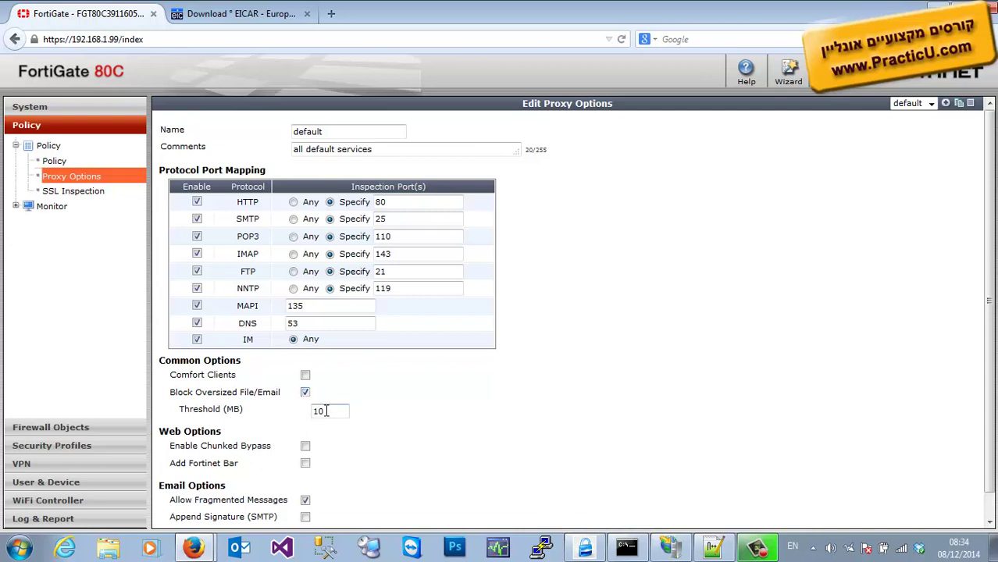
pyautogui.doubleClick(326, 412)
pyautogui.click(326, 412)
pyautogui.press('BackSpace')
pyautogui.write('5')
pyautogui.click(306, 375)
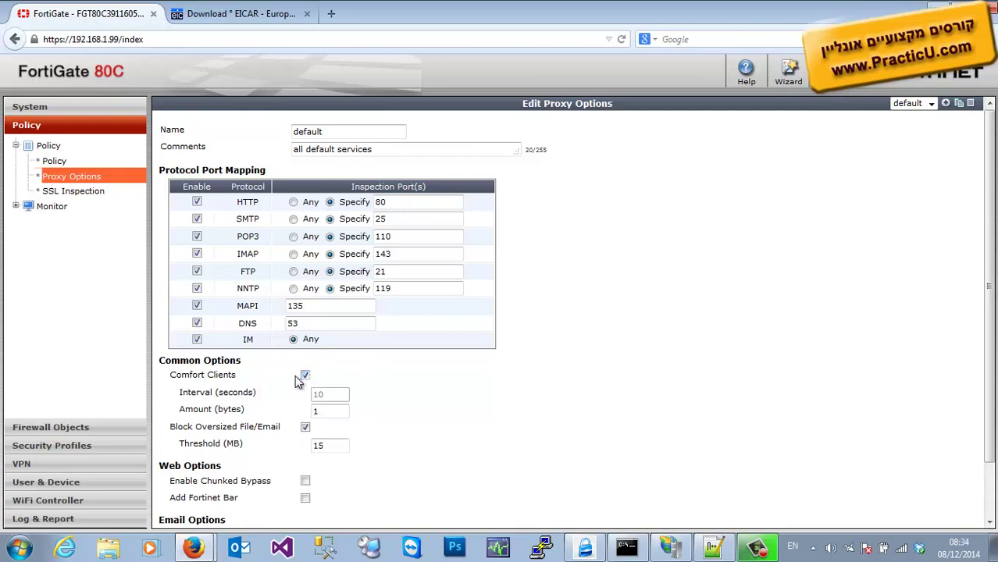
pyautogui.click(325, 412)
# - Try Flow-based inspection mode in the default antivirus profile, set it back to Proxy and apply the profile
pyautogui.click(31, 448)
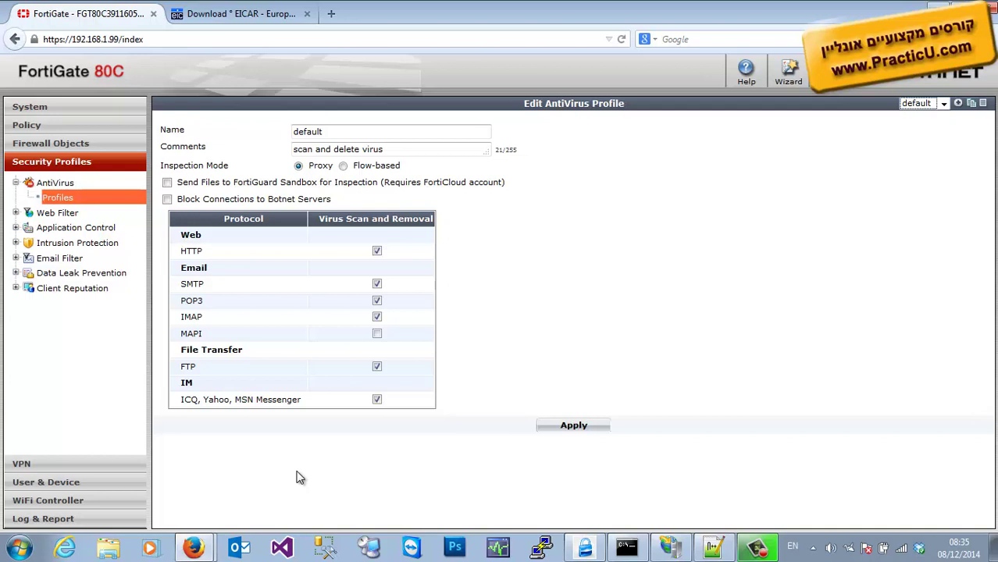
pyautogui.click(343, 167)
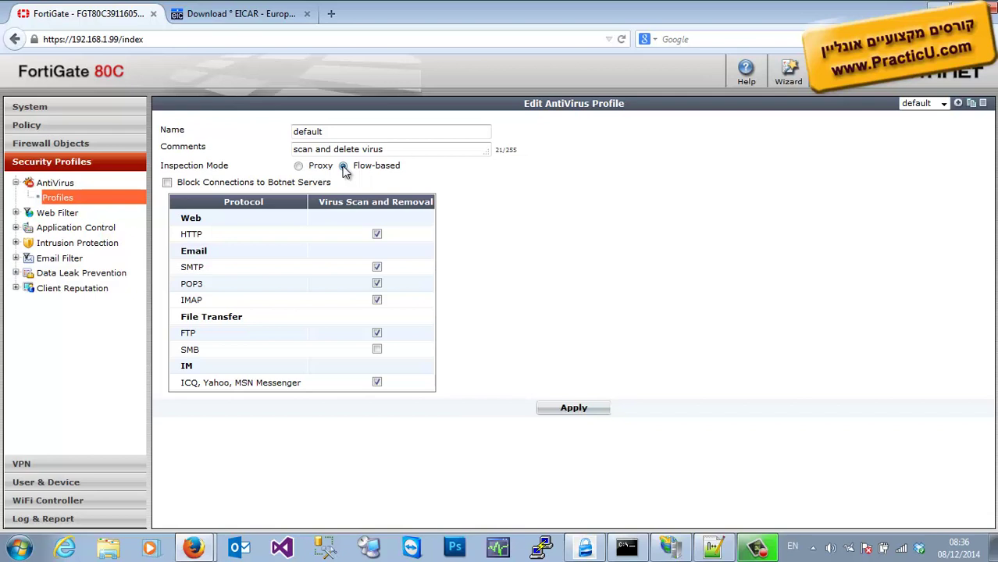
pyautogui.click(299, 166)
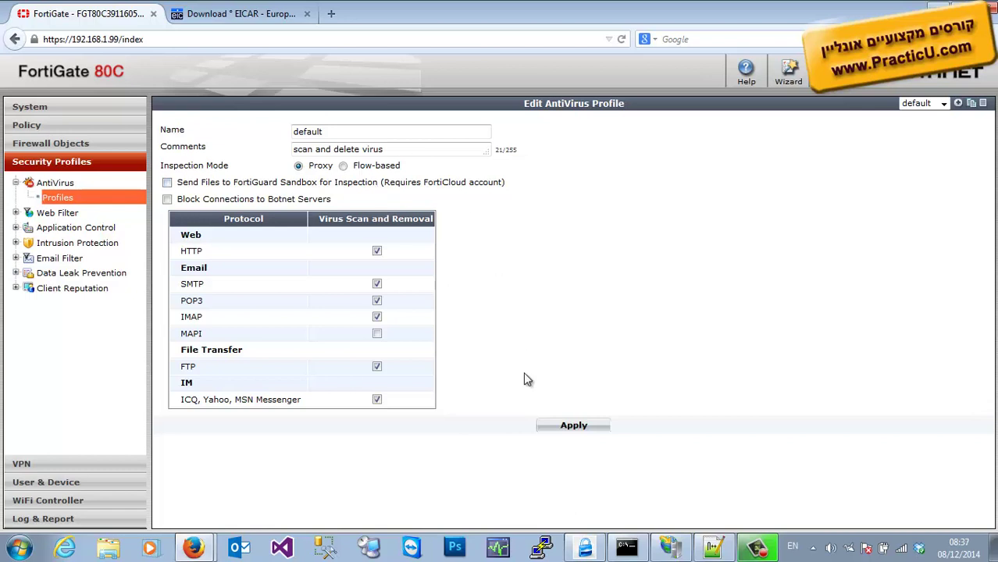
pyautogui.click(556, 427)
# - Try sending suspicious files to FortiGuard Sandbox for inspection, and switch the option off again
pyautogui.click(297, 186)
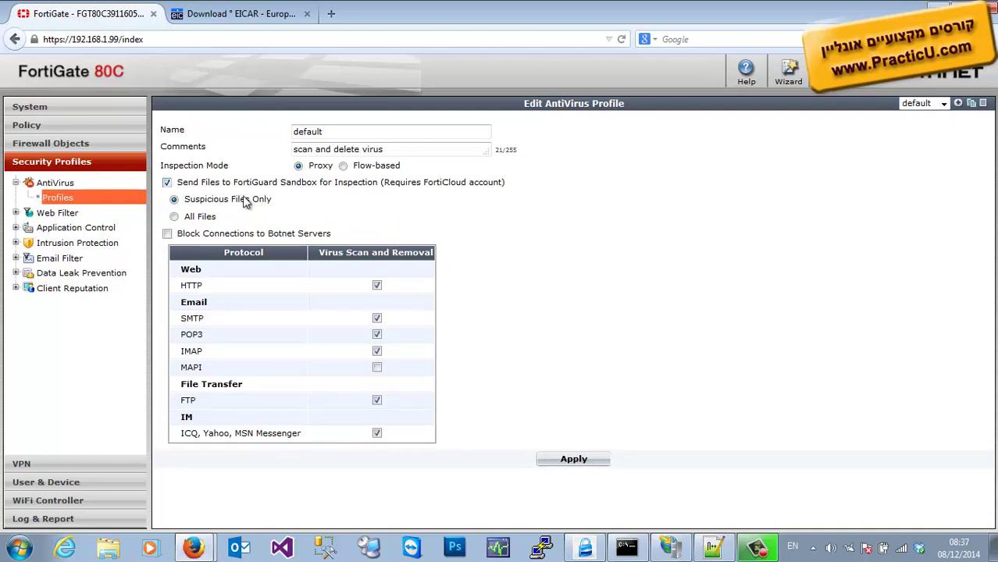
pyautogui.click(168, 184)
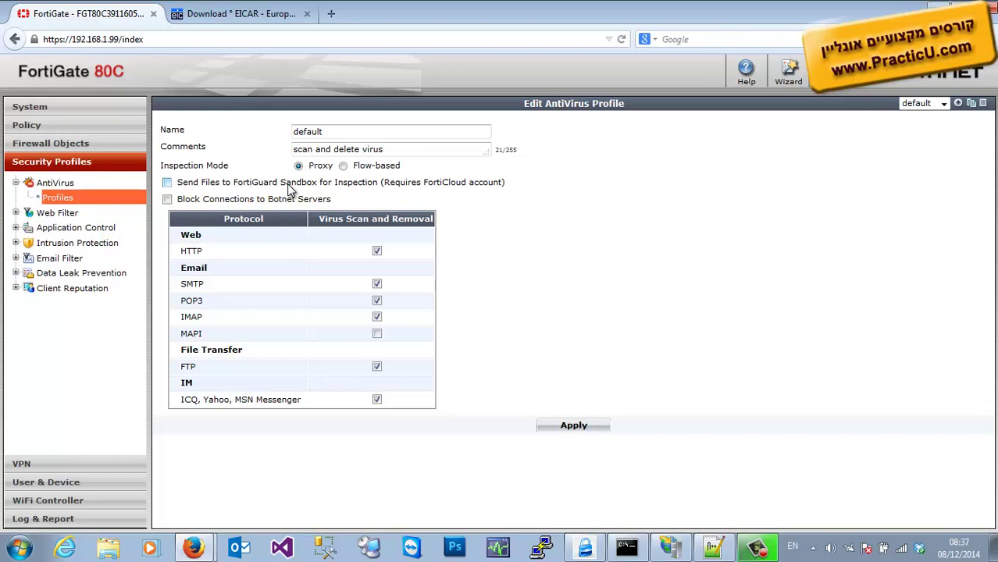
pyautogui.click(288, 186)
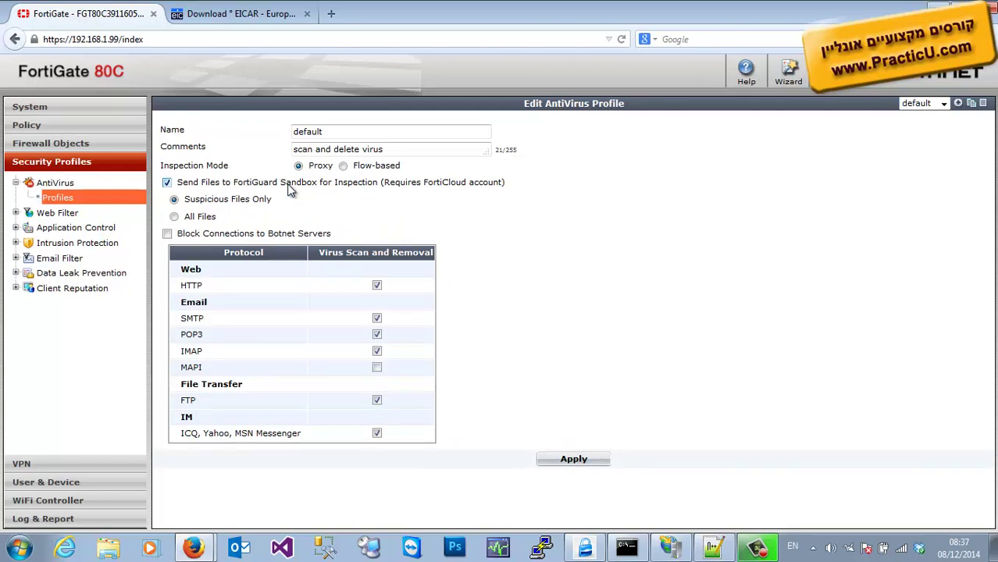
pyautogui.click(288, 188)
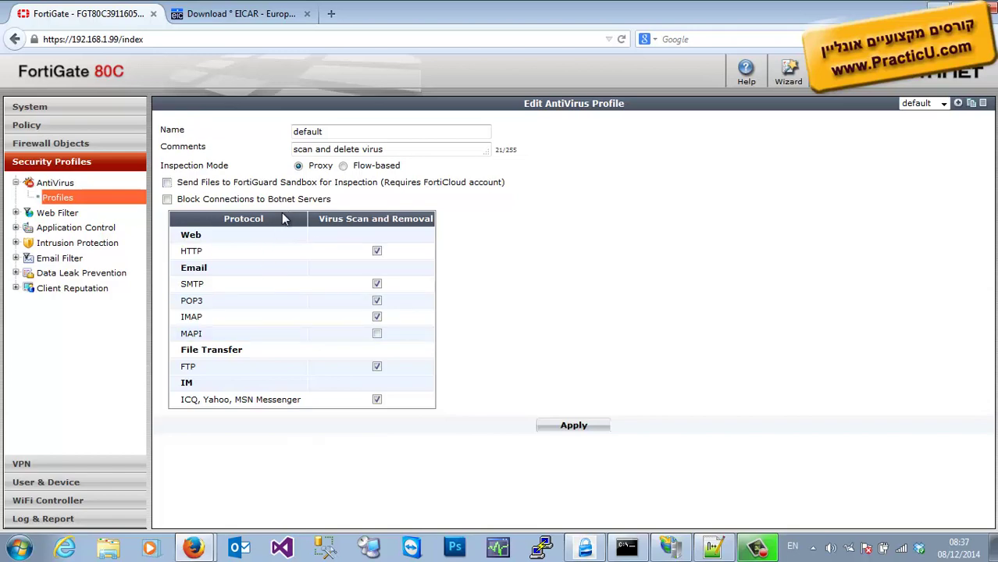
# - Assign the default antivirus profile to the internal to wan1 policy in the firewall policy list
pyautogui.click(50, 143)
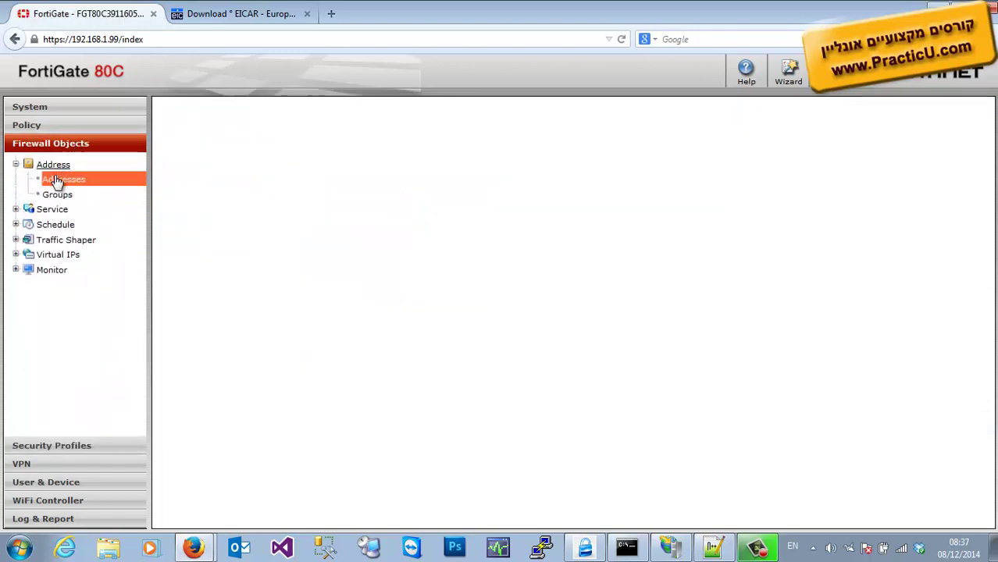
pyautogui.click(39, 128)
pyautogui.click(47, 173)
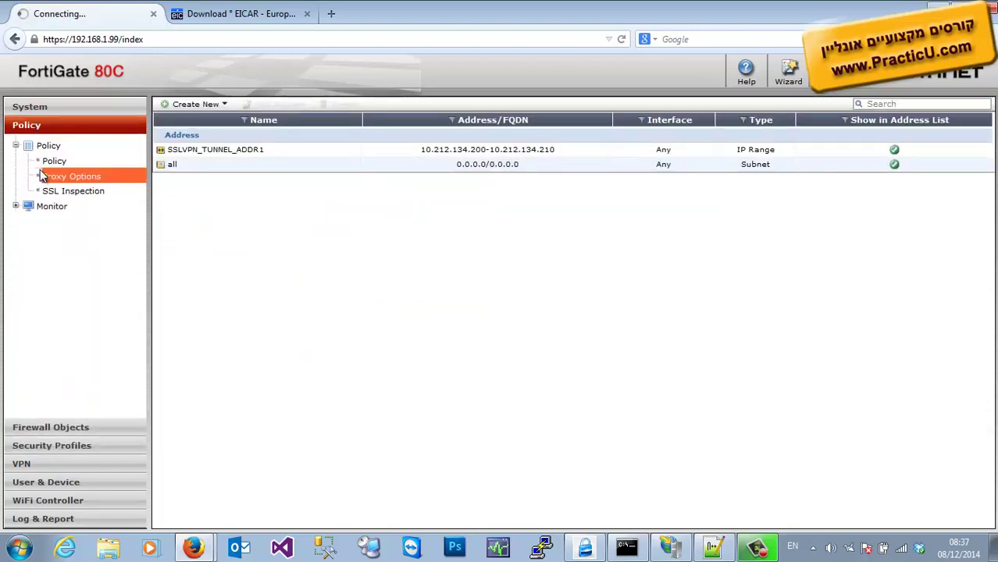
pyautogui.click(48, 164)
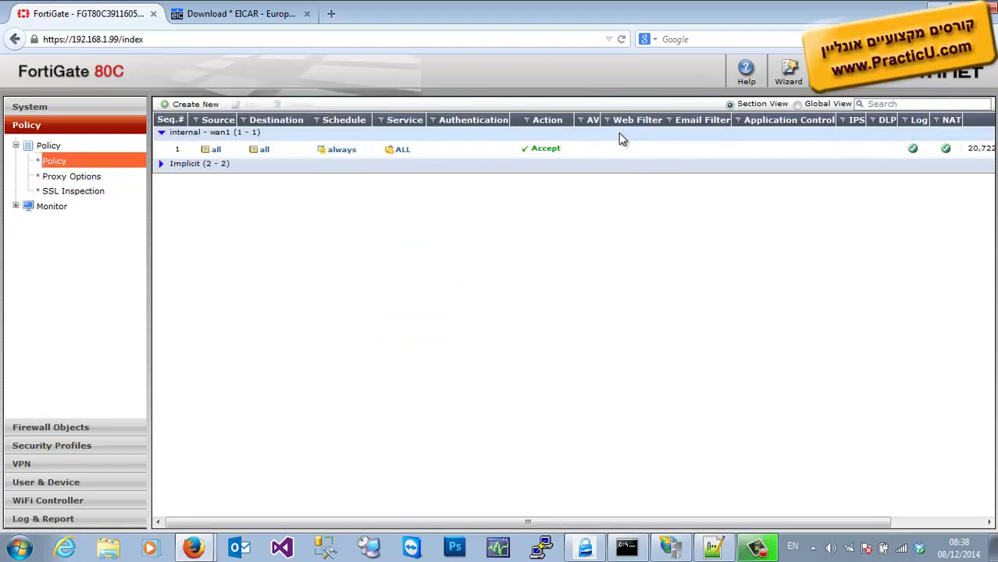
pyautogui.click(641, 152)
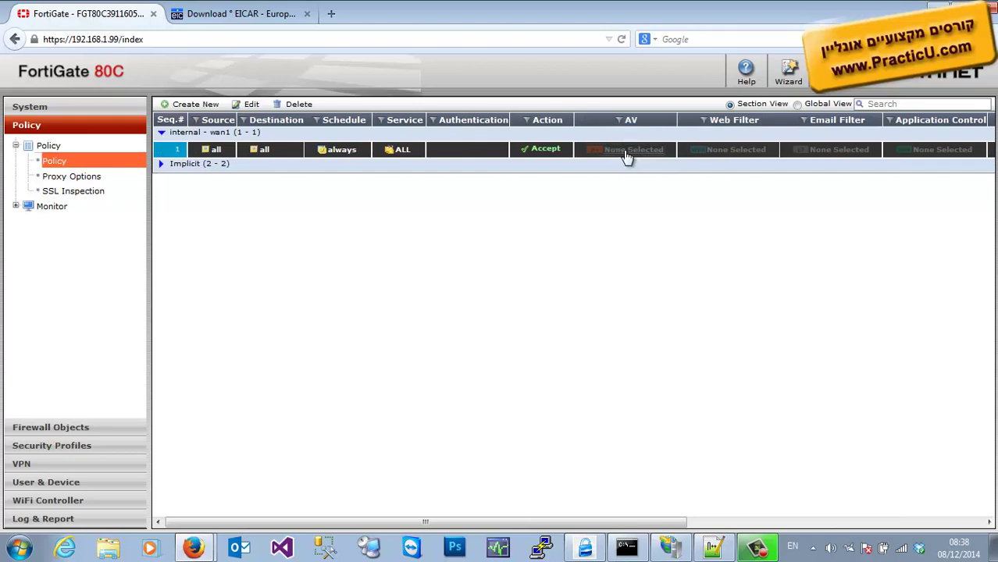
pyautogui.rightClick(625, 156)
pyautogui.moveTo(637, 168)
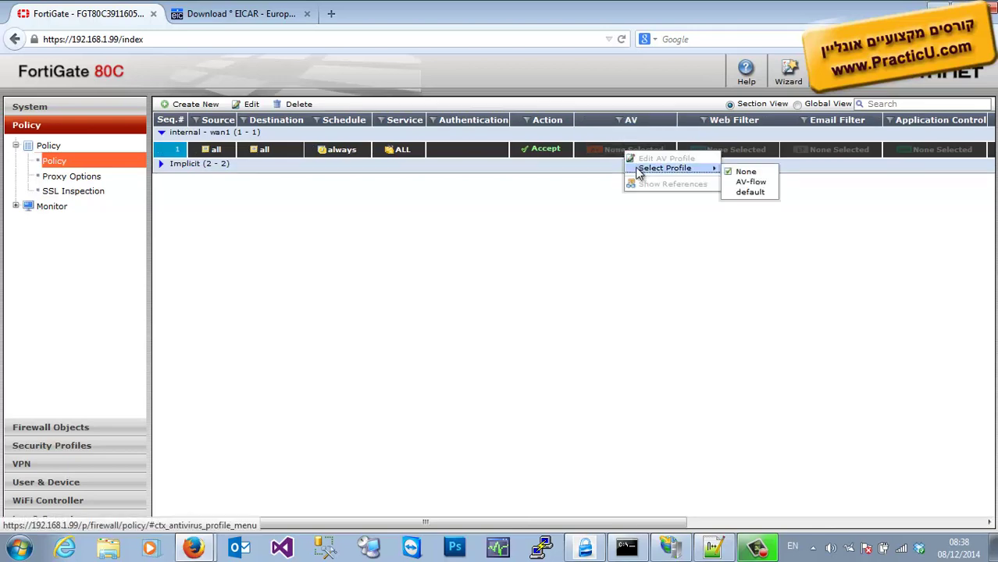
pyautogui.click(749, 192)
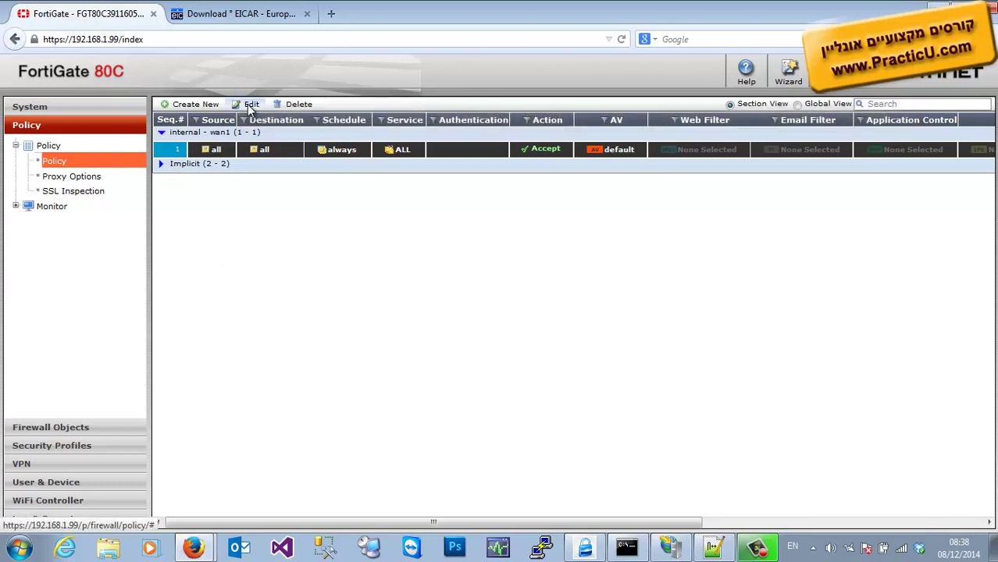
# - Open the internal to wan1 policy for editing and keep AntiVirus on with the default profile selected
pyautogui.click(249, 107)
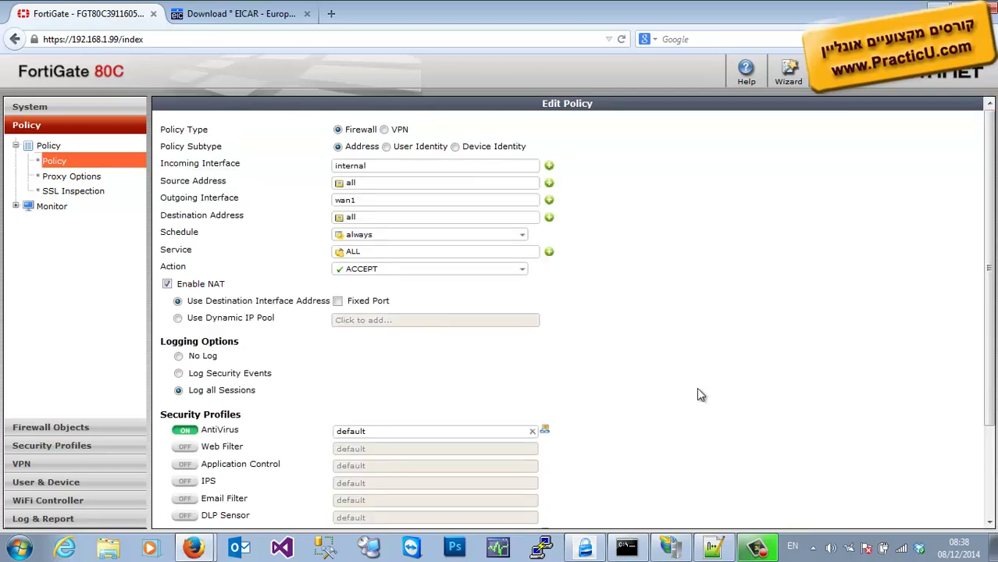
pyautogui.moveTo(991, 363); pyautogui.dragTo(992, 442)
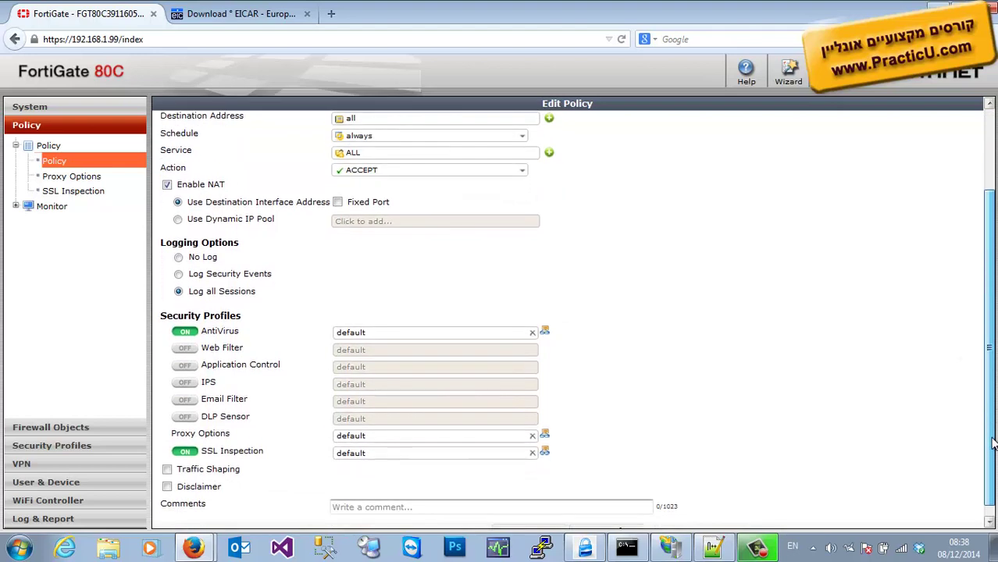
pyautogui.click(185, 333)
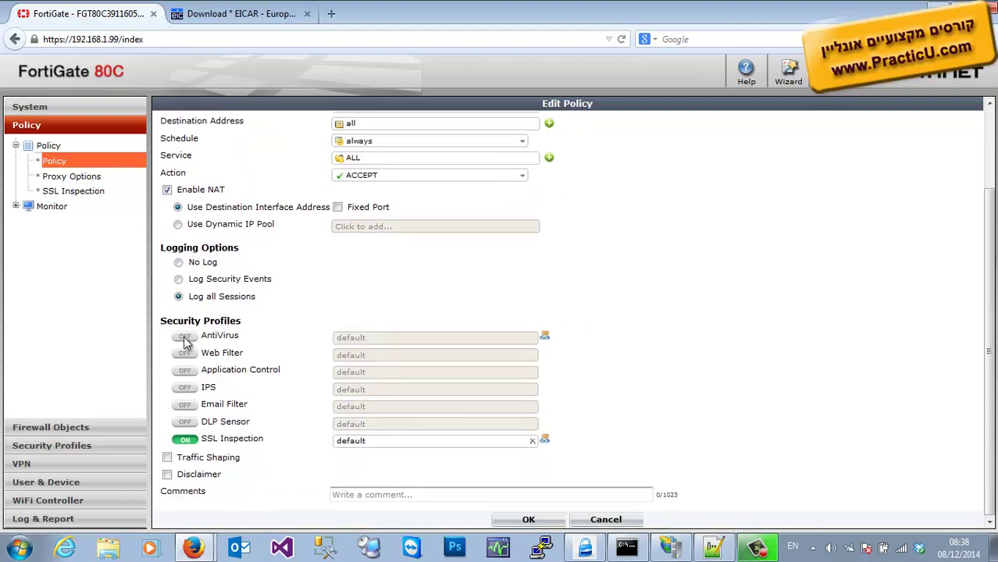
pyautogui.click(185, 335)
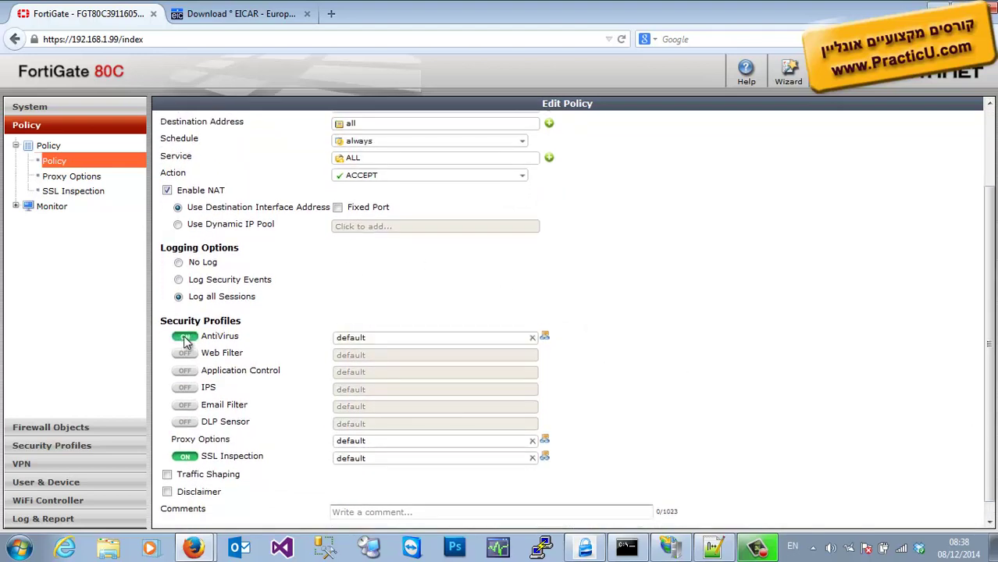
pyautogui.click(406, 339)
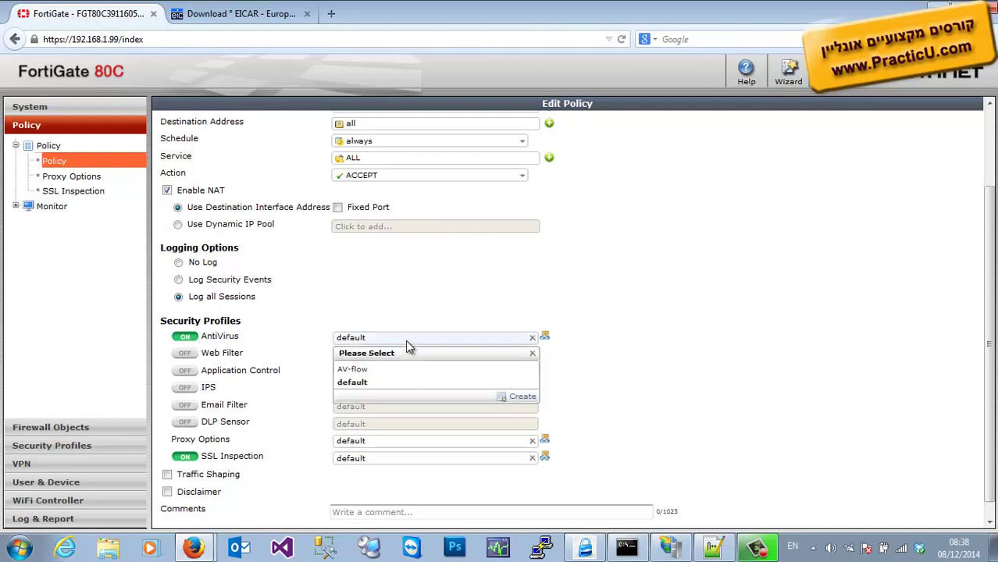
pyautogui.click(370, 388)
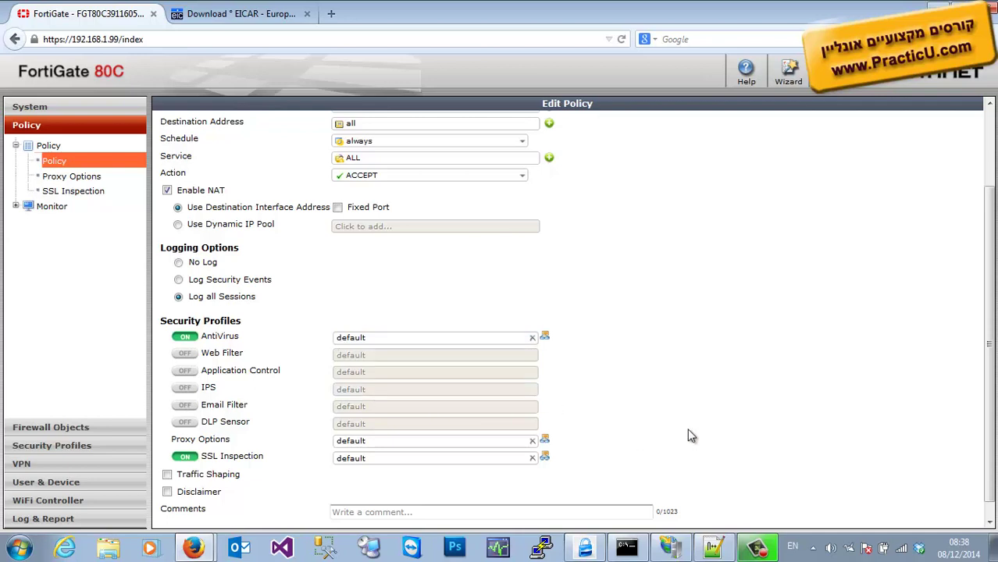
# - Turn off SSL Inspection in the policy, keep AntiVirus on and save the policy
pyautogui.click(184, 458)
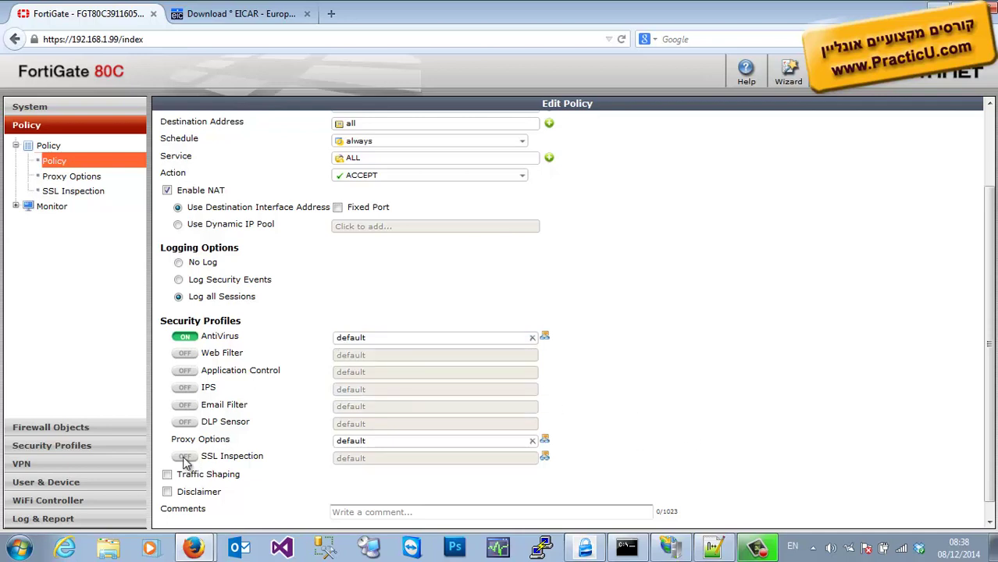
pyautogui.click(187, 338)
pyautogui.click(188, 338)
pyautogui.scroll(-1, 976, 468)
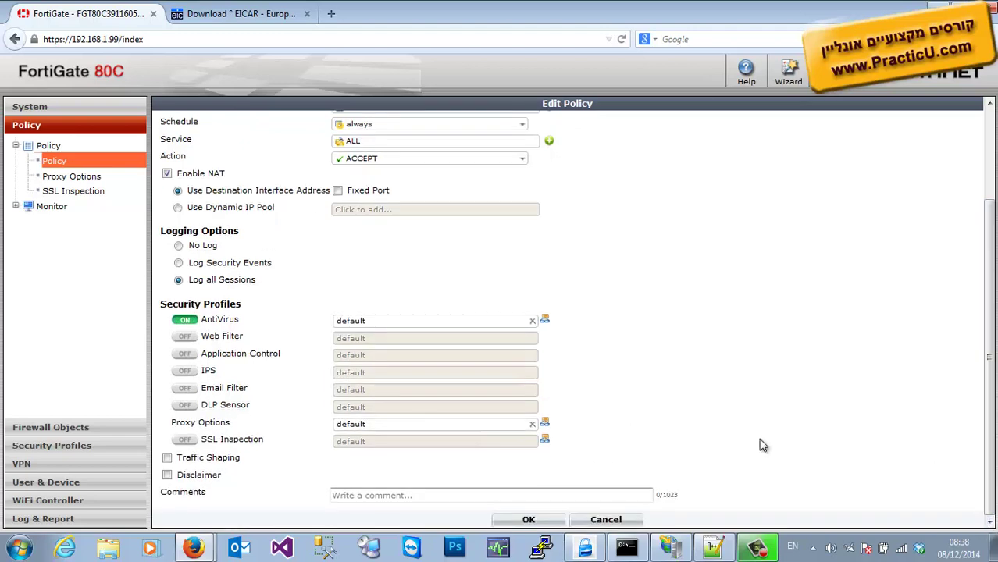
pyautogui.click(525, 520)
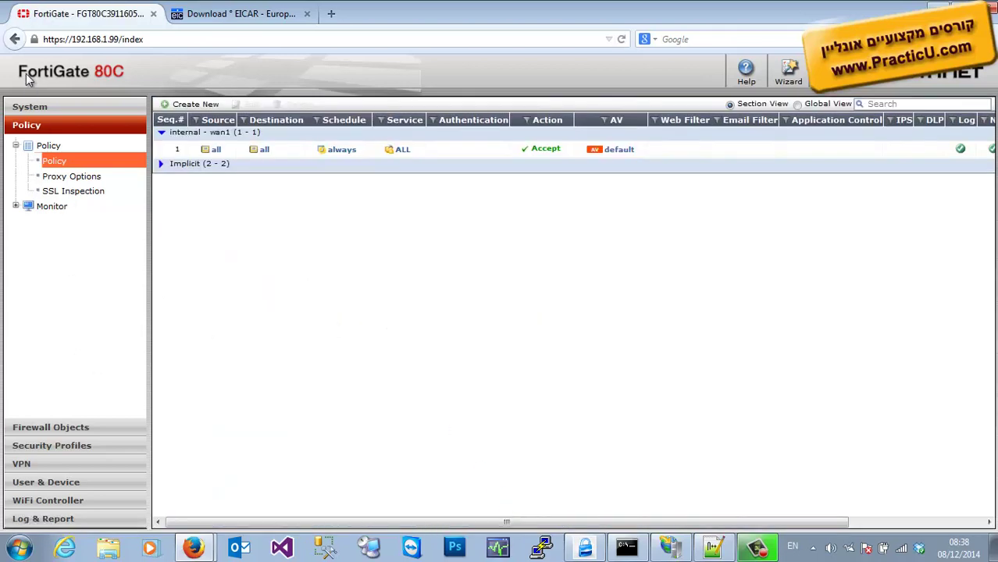
# - Open the FortiGuard page in the system configuration
pyautogui.click(29, 109)
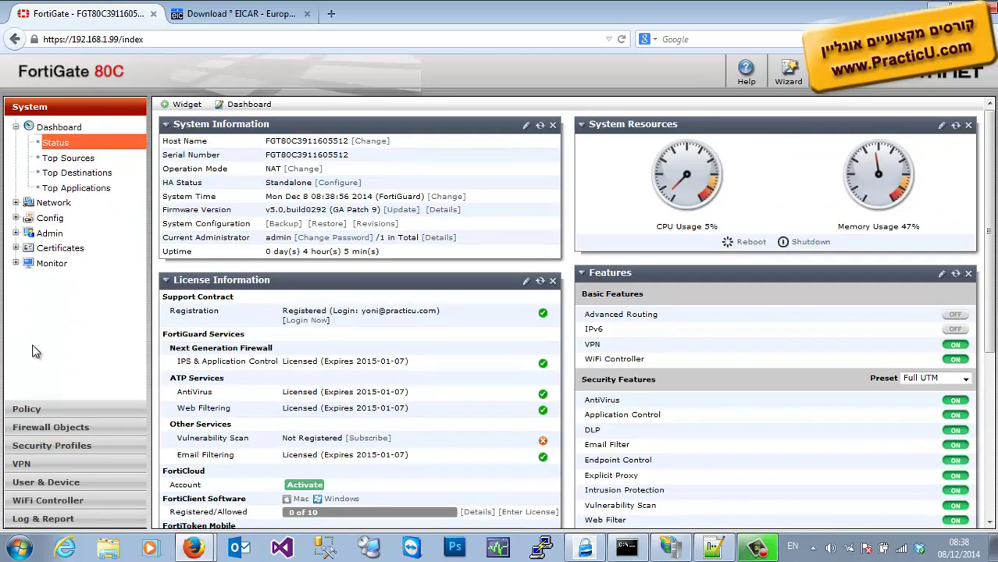
pyautogui.click(15, 218)
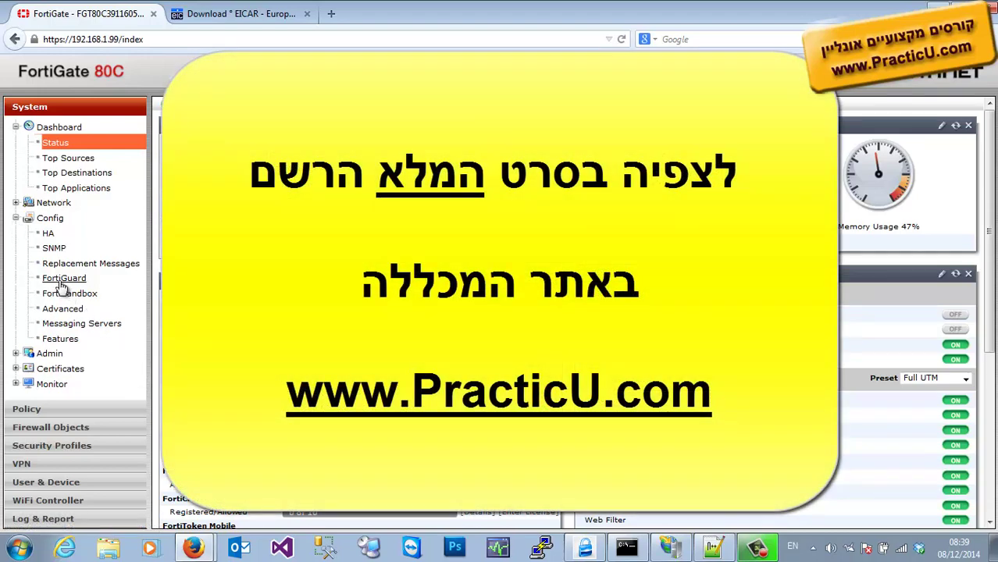
pyautogui.click(62, 285)
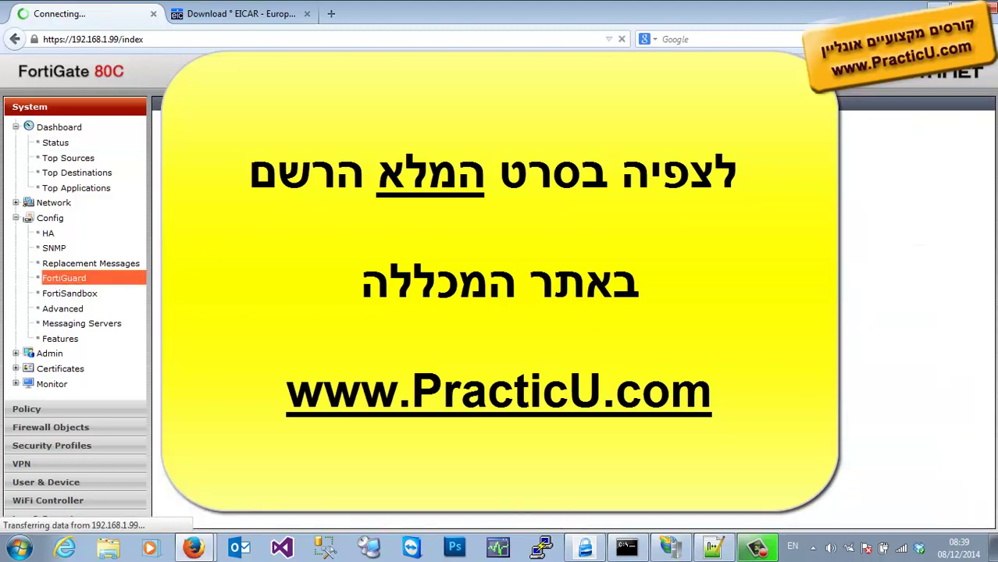